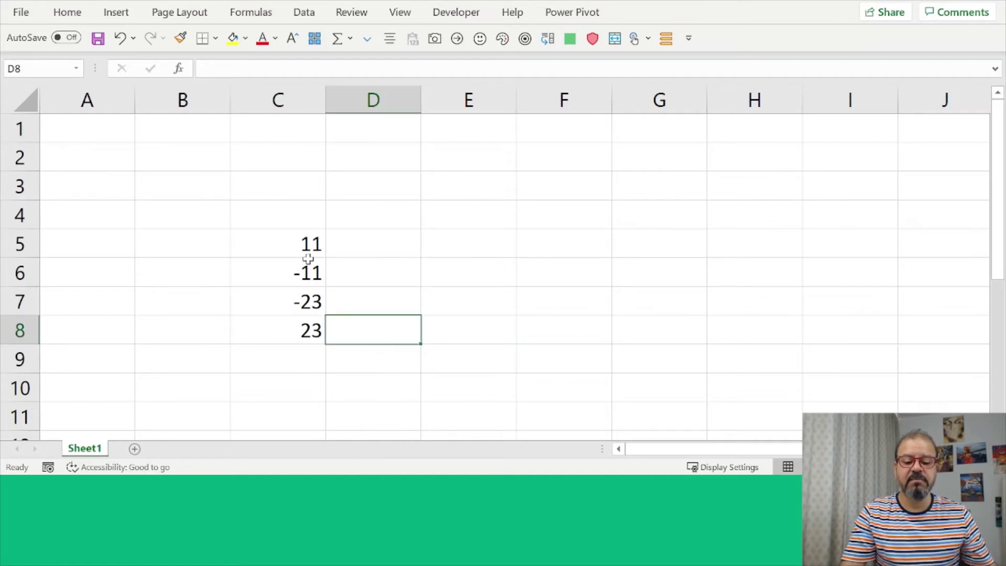
Select C5:C8 containing 11, -11, -23 and 23
drag(308, 249, 301, 331)
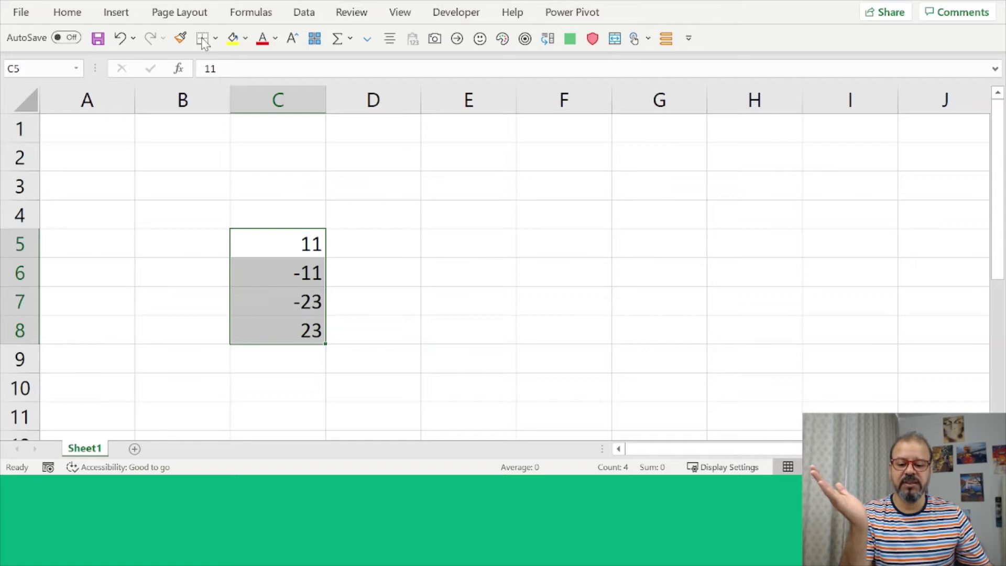
Open the Format Cells dialog from the Home tab's Number group
click(75, 16)
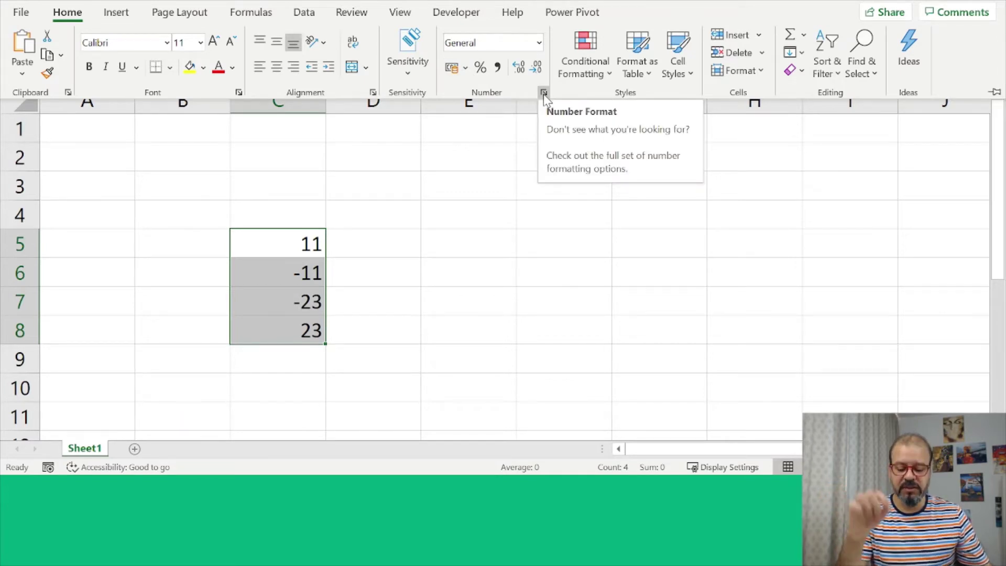
click(542, 94)
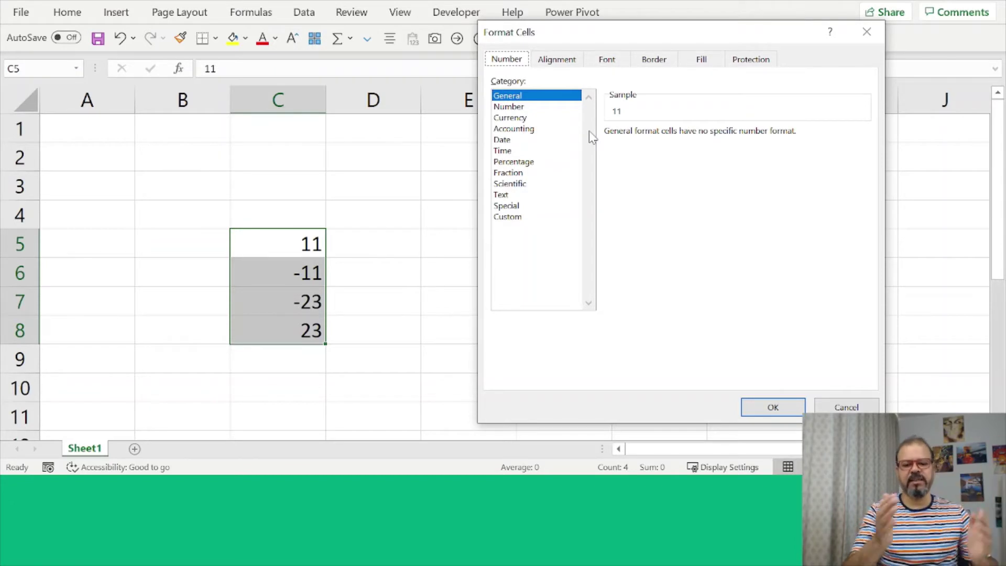
Choose the Custom category and pick the #,##0;[Red]-#,##0 format code
click(519, 217)
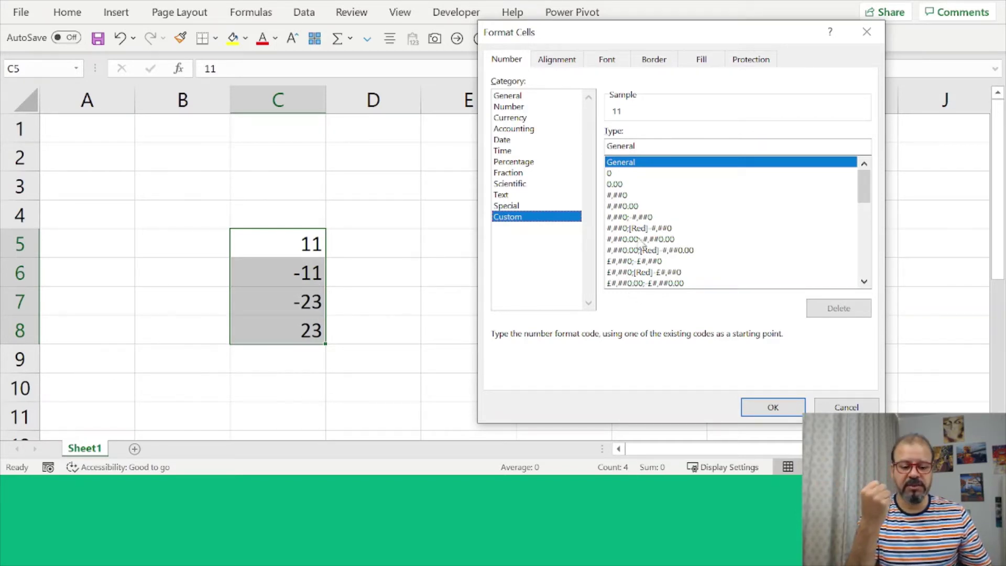
click(644, 185)
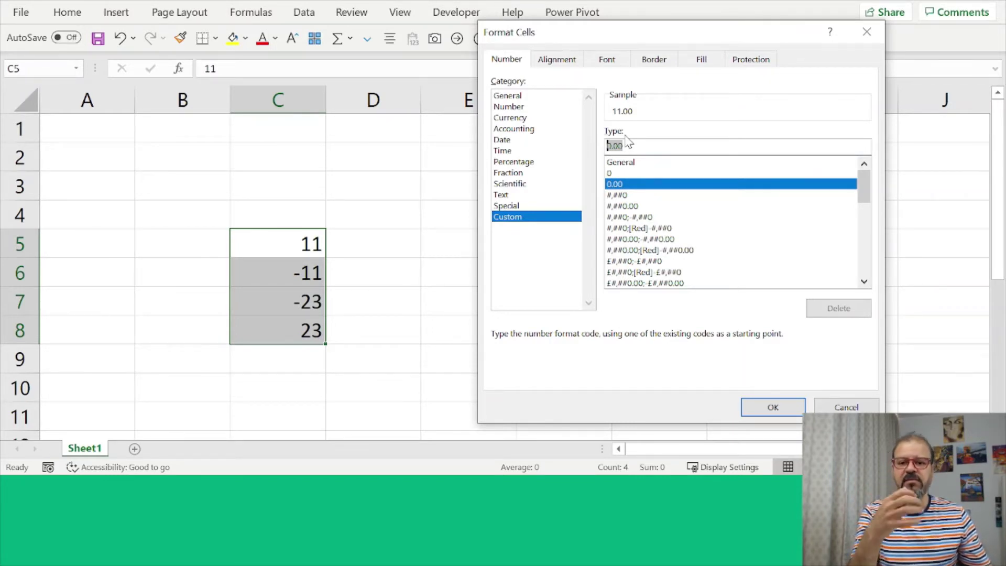
click(628, 229)
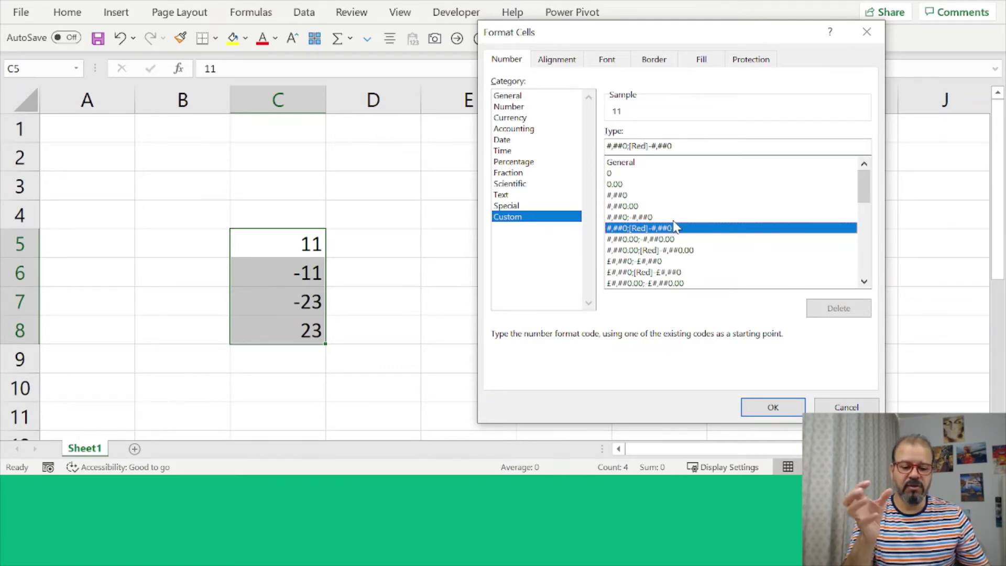
click(759, 406)
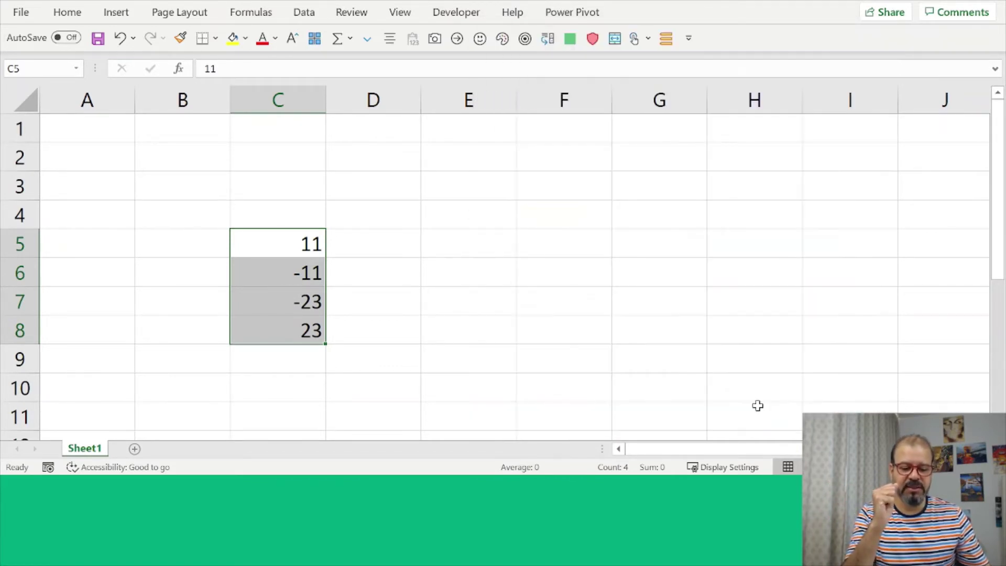
click(443, 247)
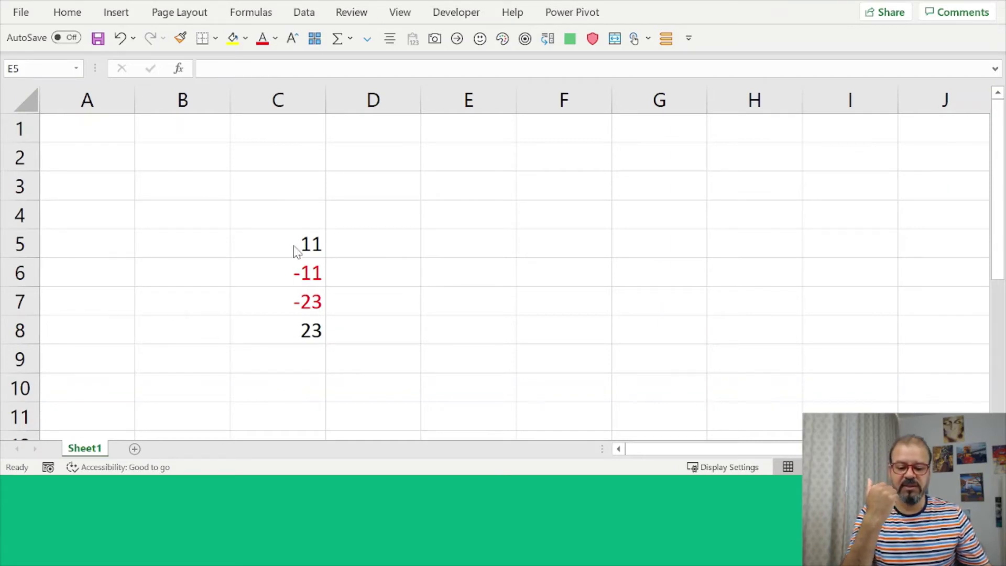
drag(294, 245, 281, 326)
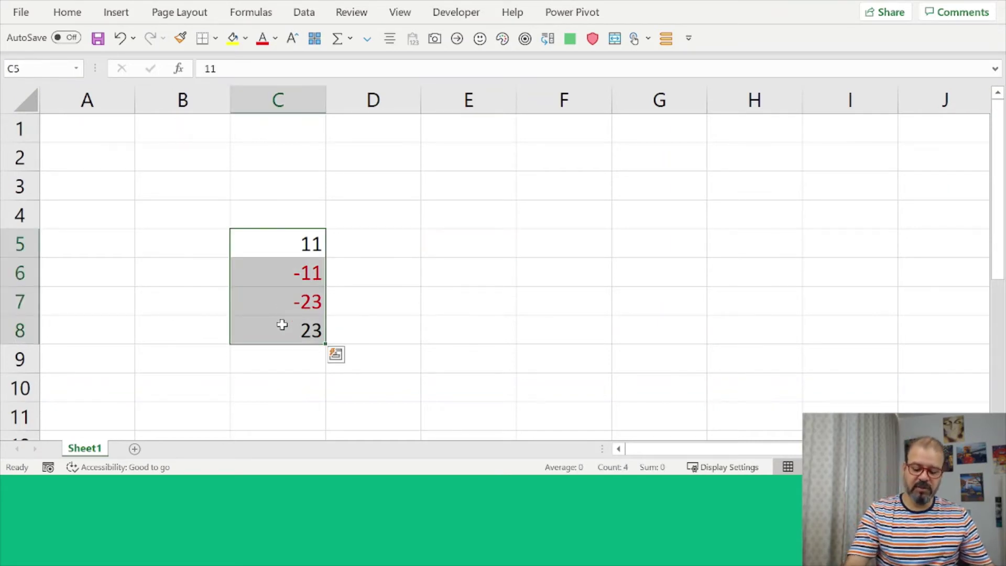
Change the custom format to #,##0;[Red](#,##0), removing the minus sign, and apply it
key(ctrl+1)
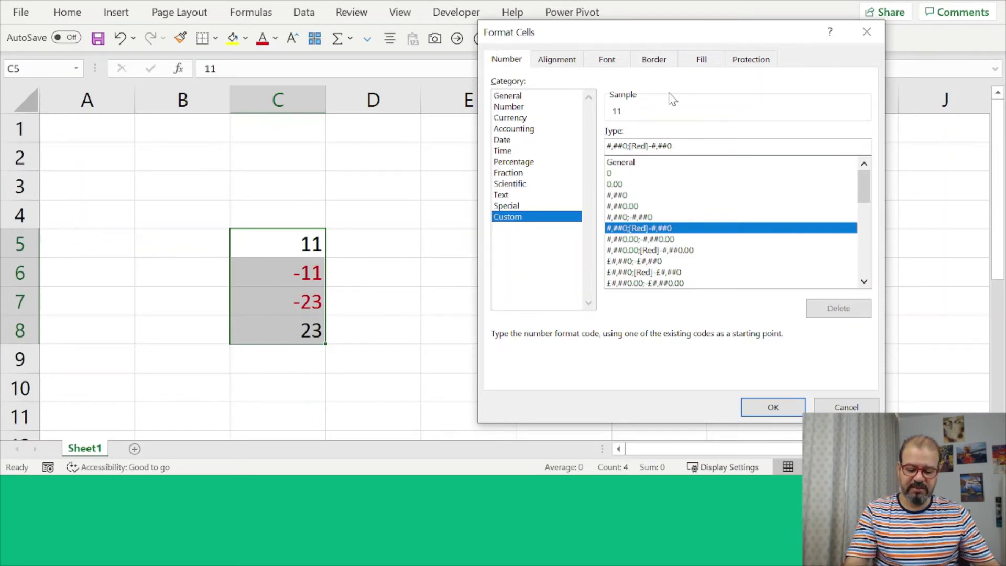
text([)
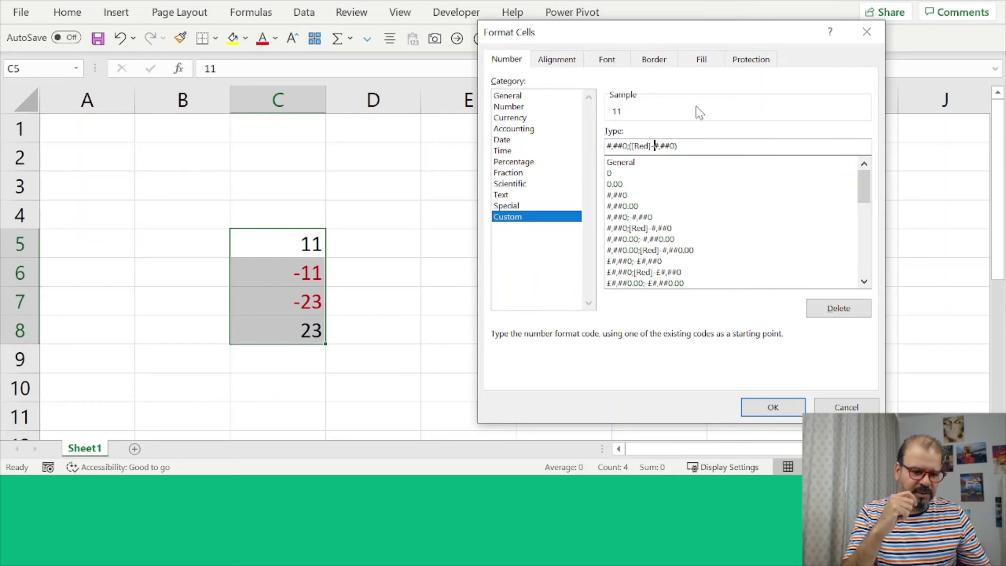
key(BackSpace)
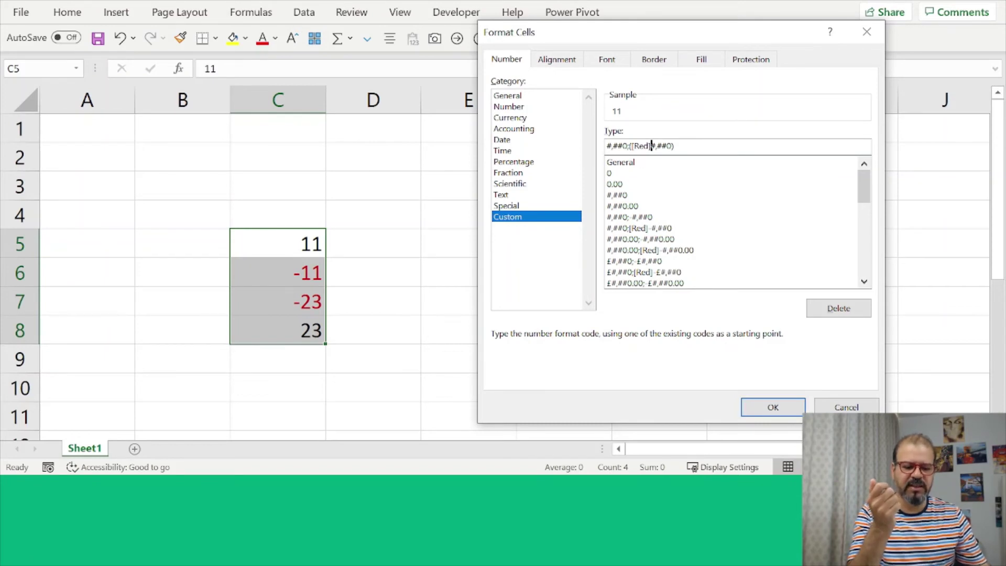
click(785, 409)
click(415, 298)
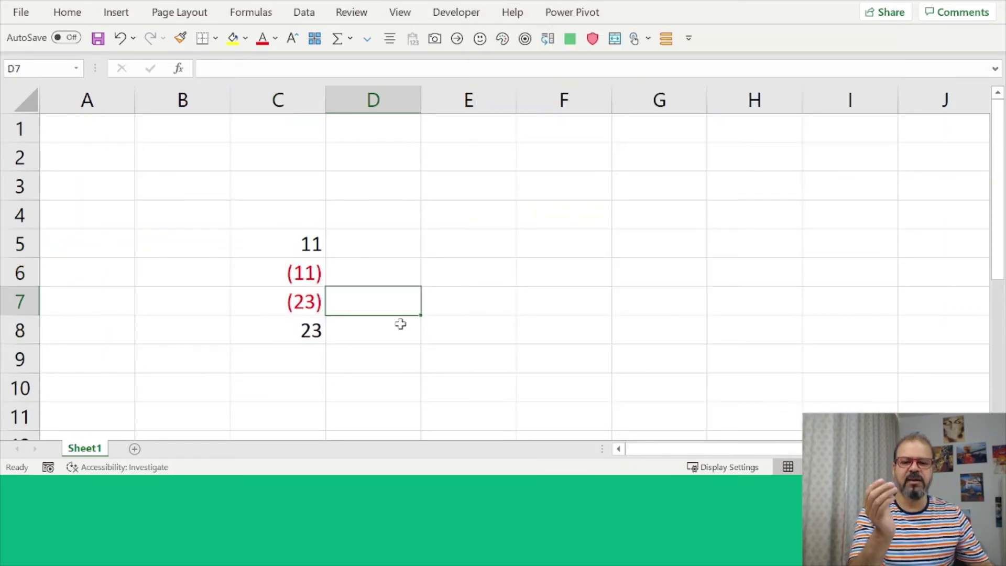